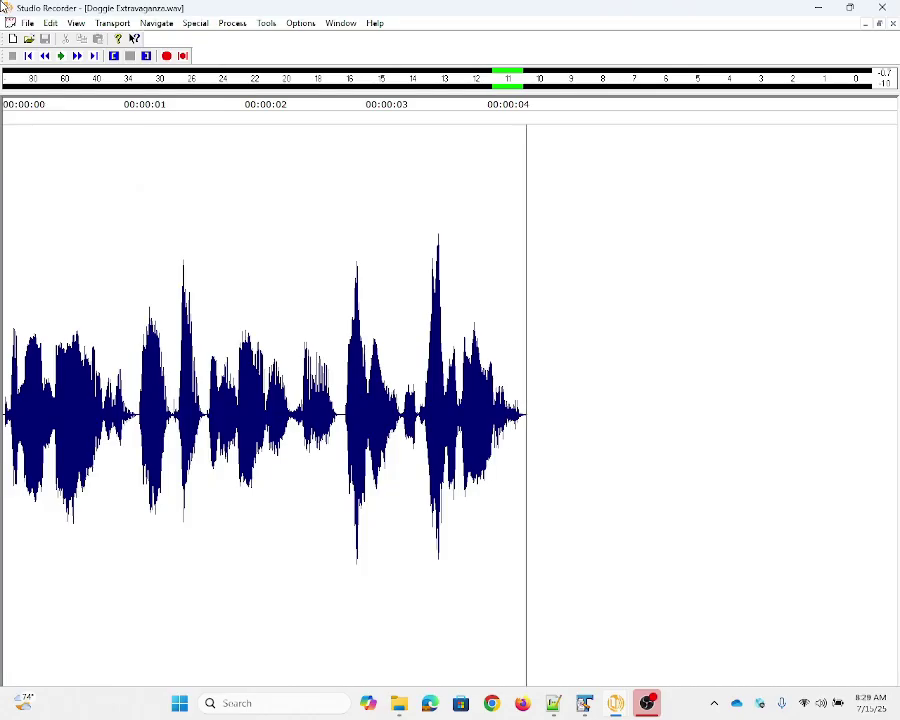
Step: Play back Dog Barks 1.wav and close all open audio files
key(ctrl+F6)
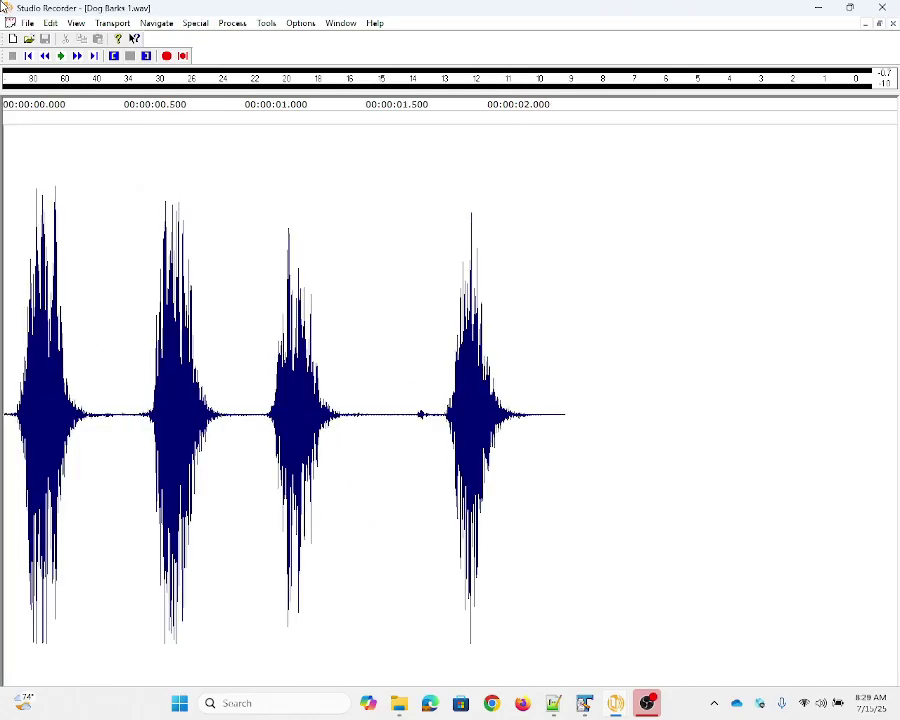
key(space)
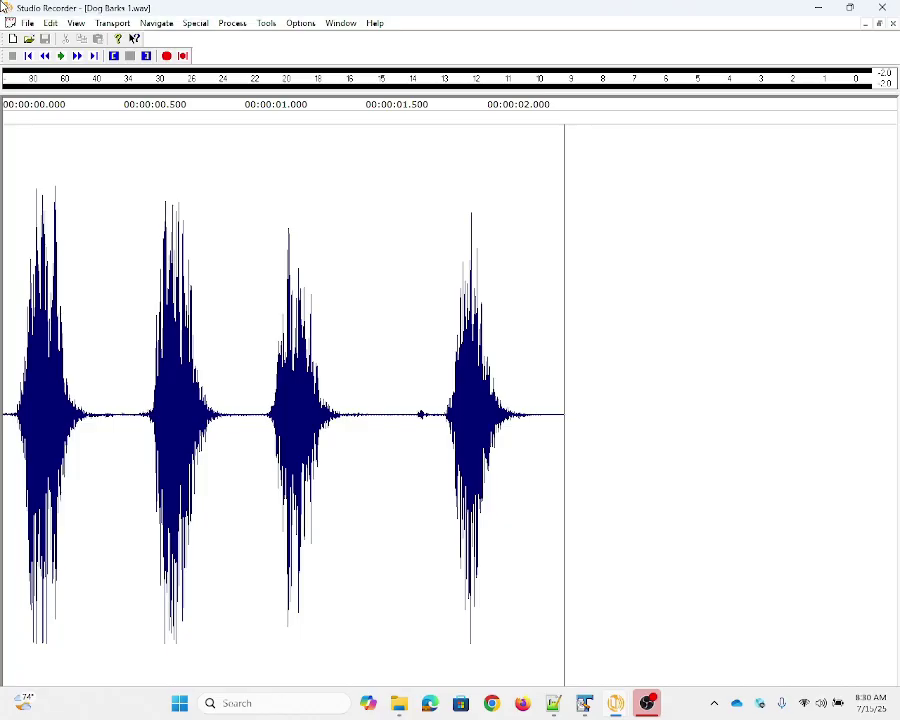
key(alt+w)
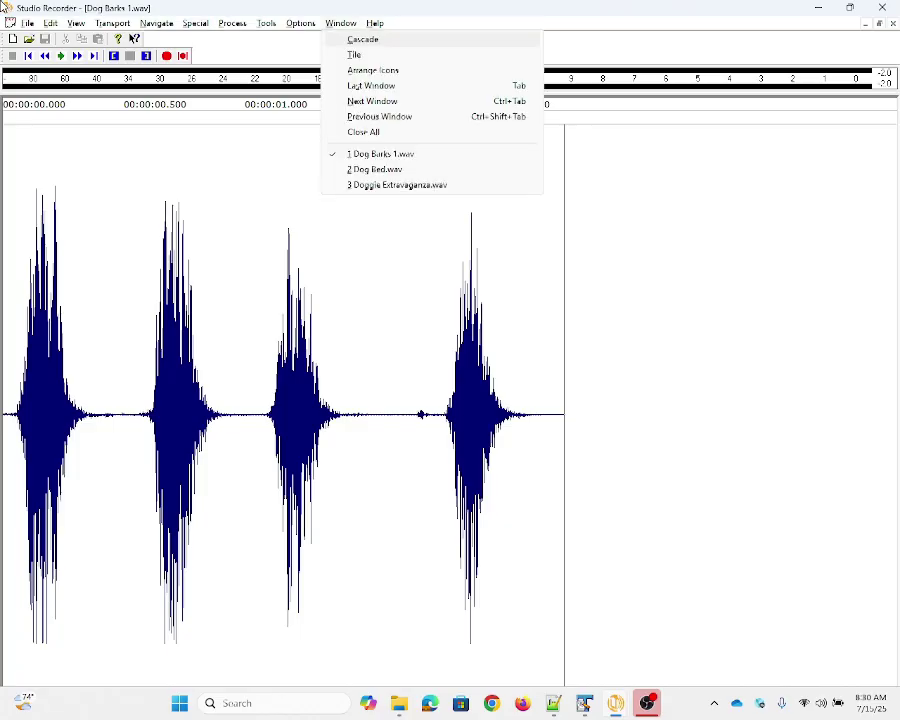
key(l)
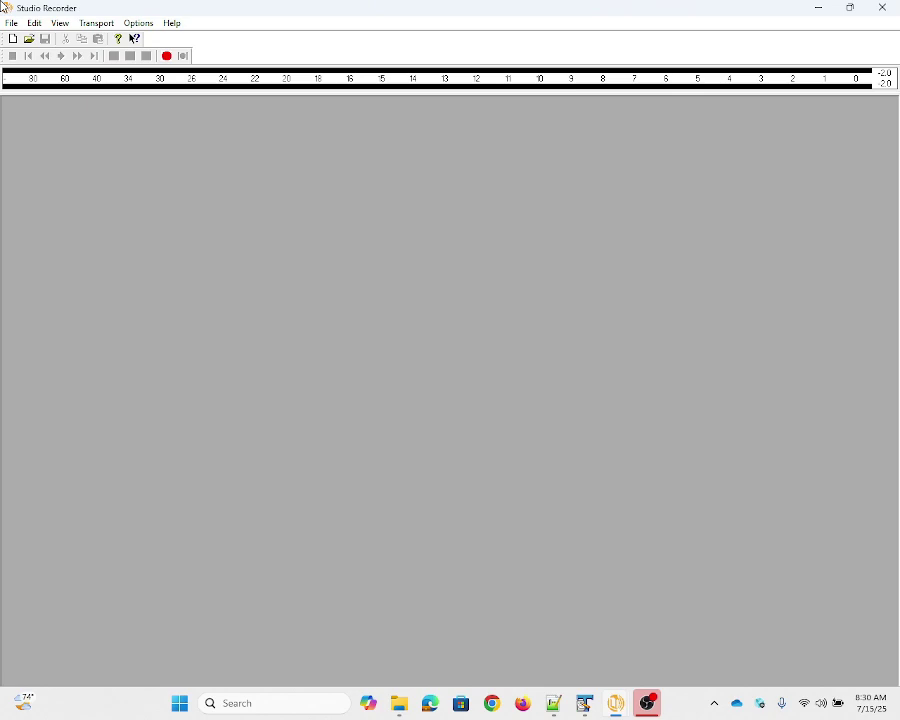
Step: Create a new document and insert Doggie Extravaganza.wav from the SR Demo Files folder
key(ctrl+n)
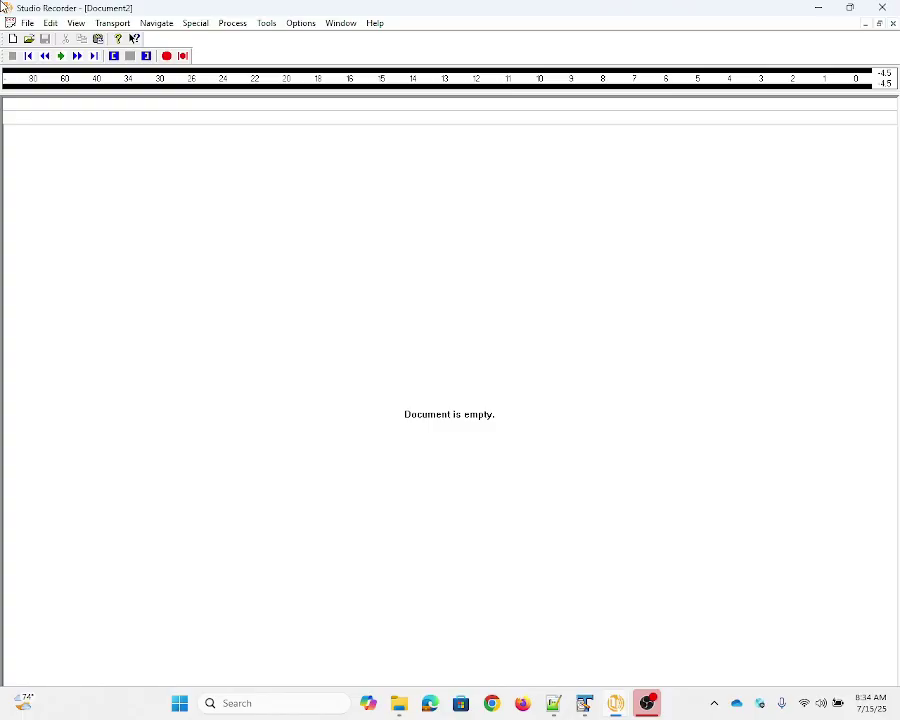
key(ctrl+i)
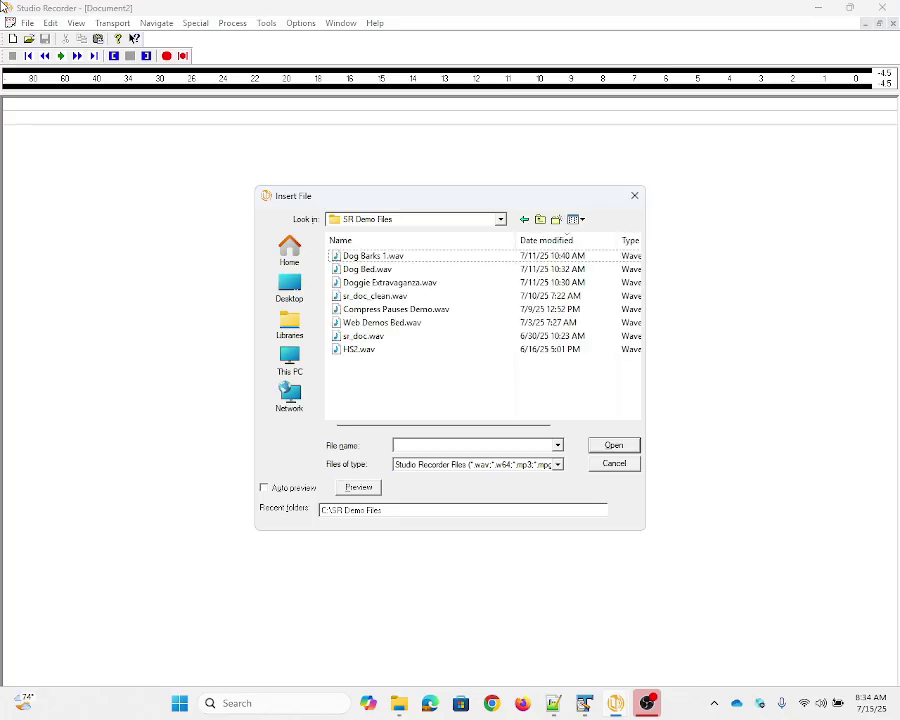
key(Down)
key(Down)
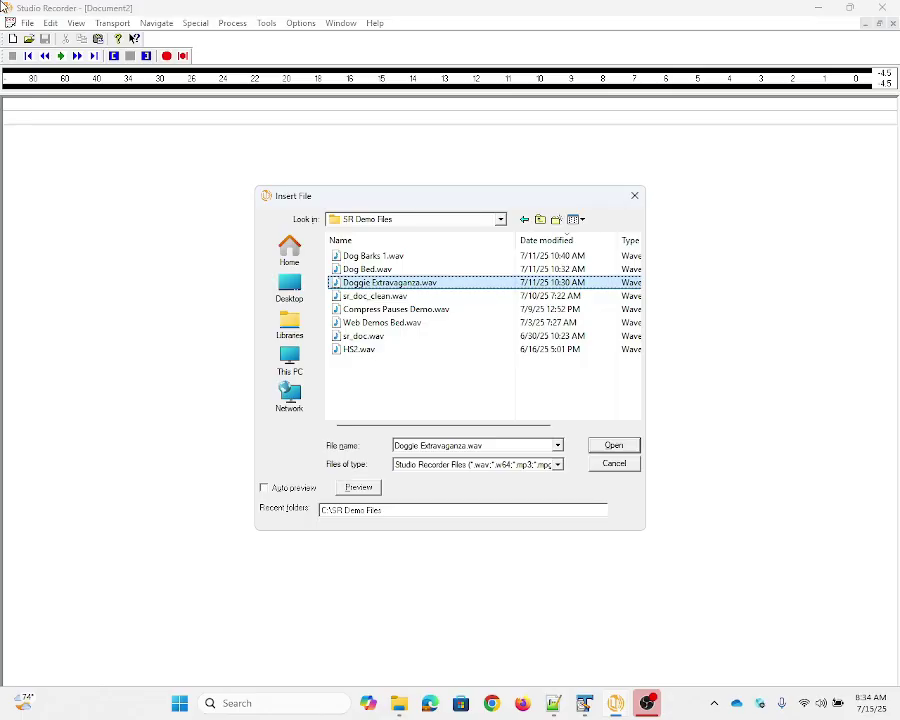
key(Return)
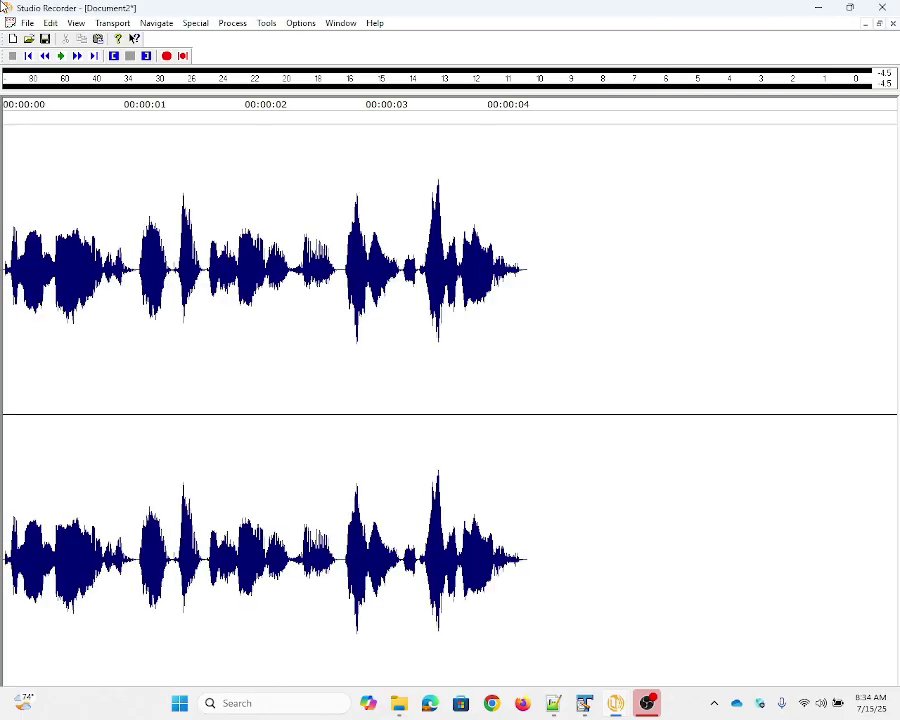
Step: Play the voice track and place the cursor in the pause at about 2.4 seconds
key(space)
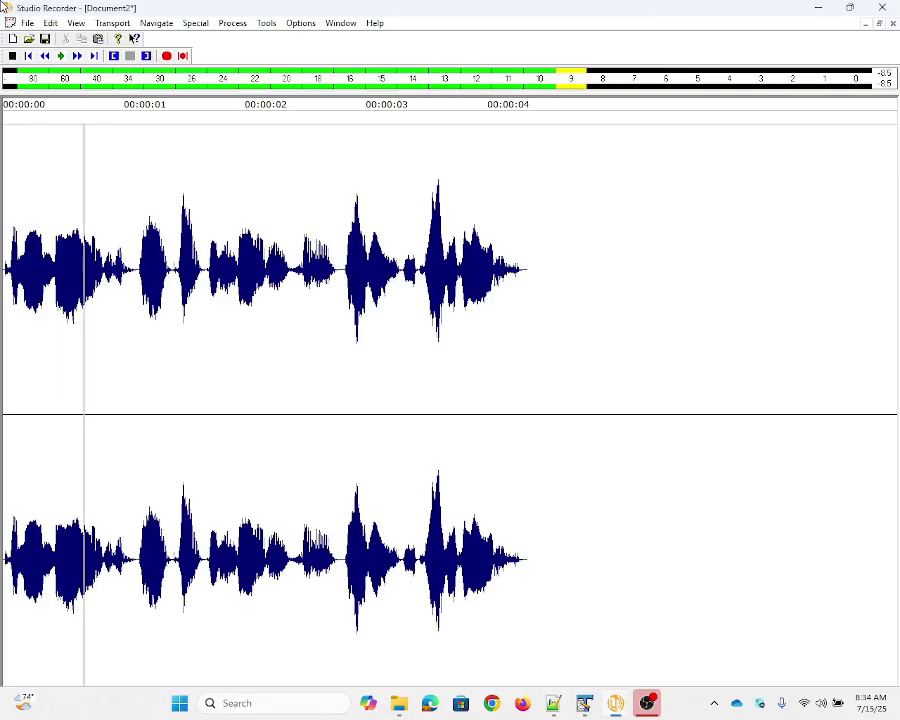
key(space)
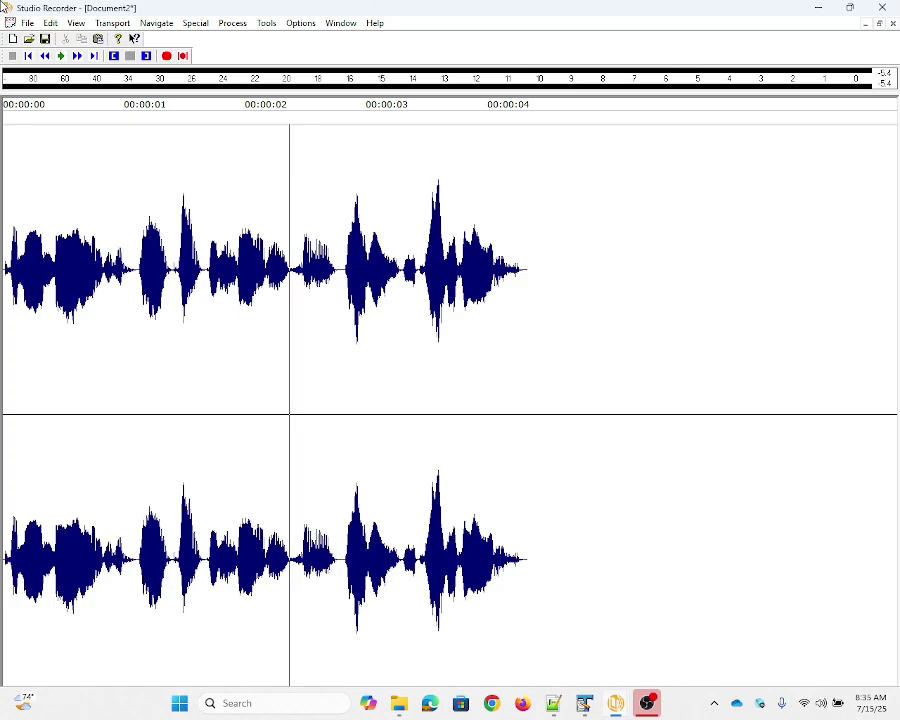
key(space)
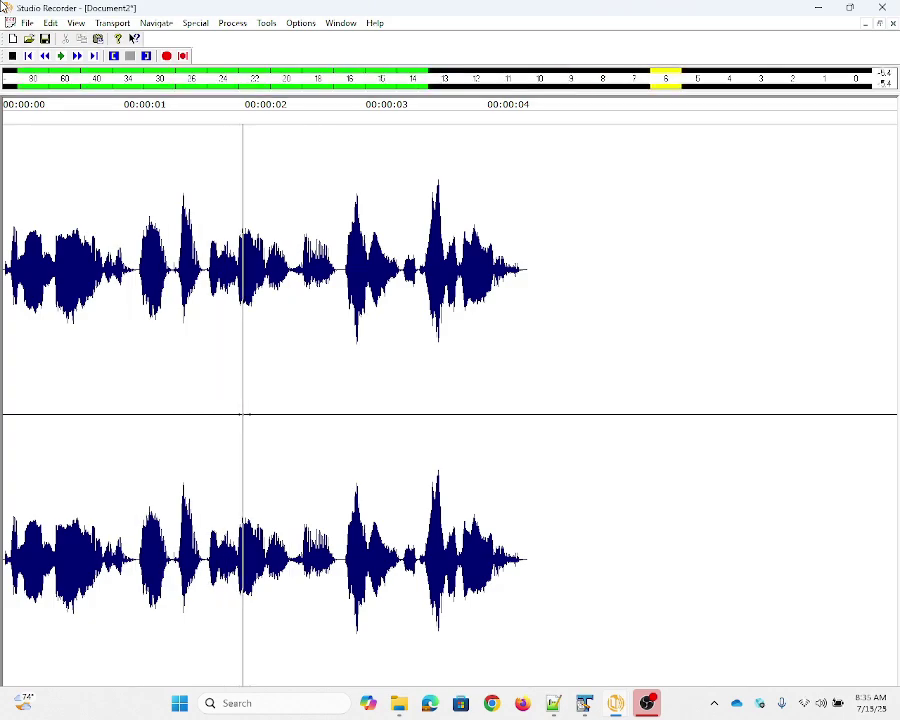
key(space)
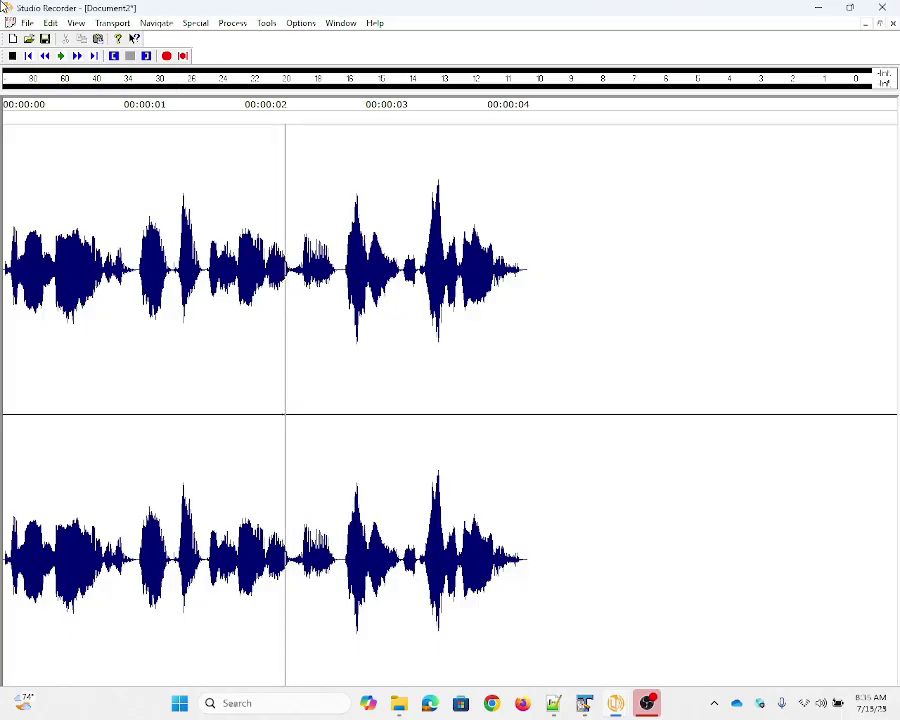
key(space)
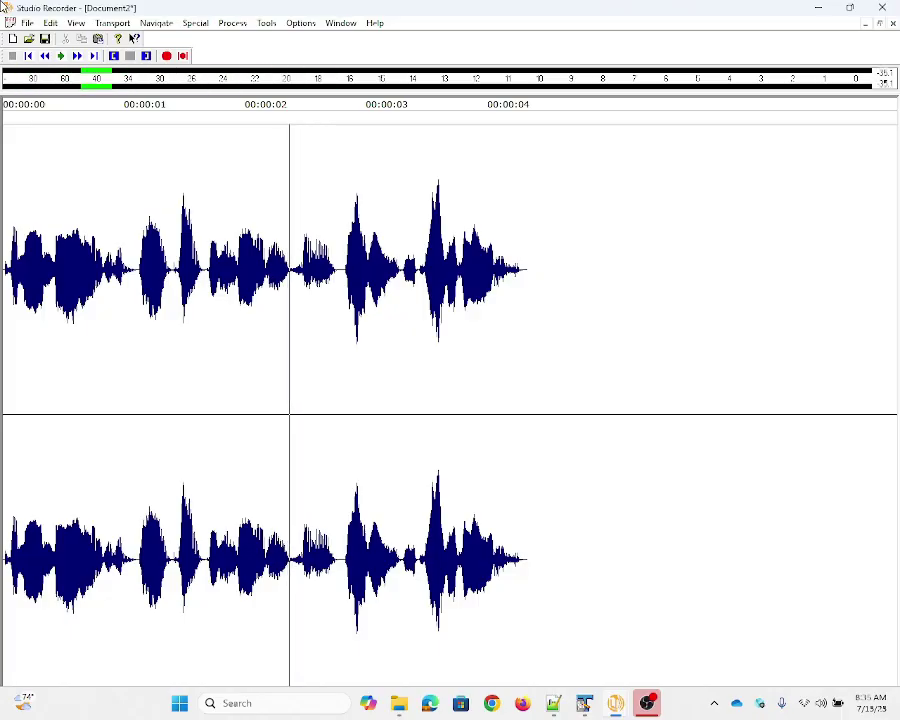
Step: Insert Dog Barks 1.wav at the pause in the voice track and play the result from the beginning
key(space)
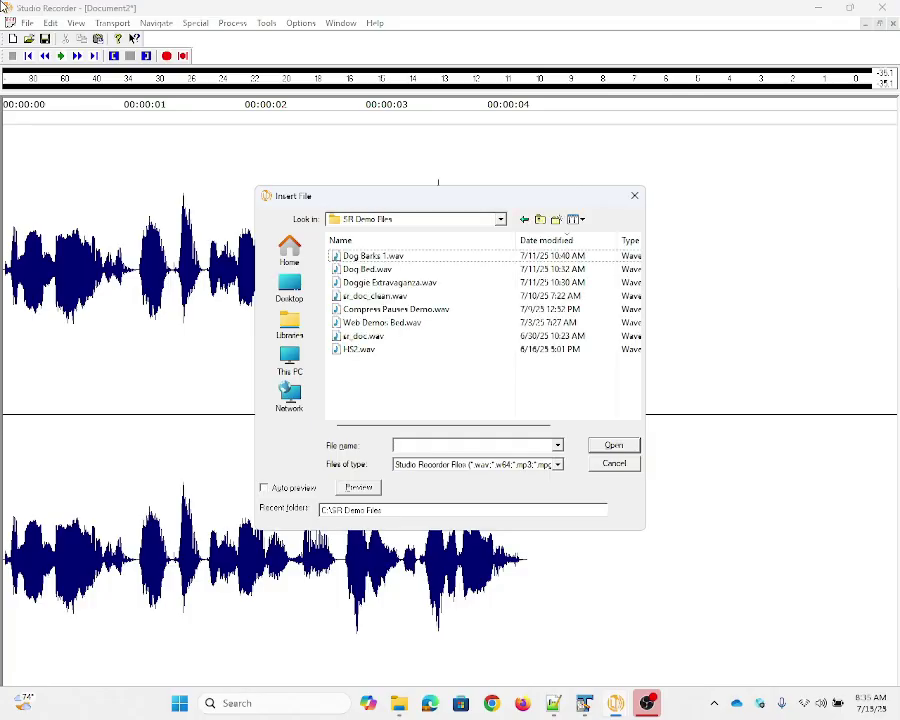
key(Down)
key(Down)
key(Up)
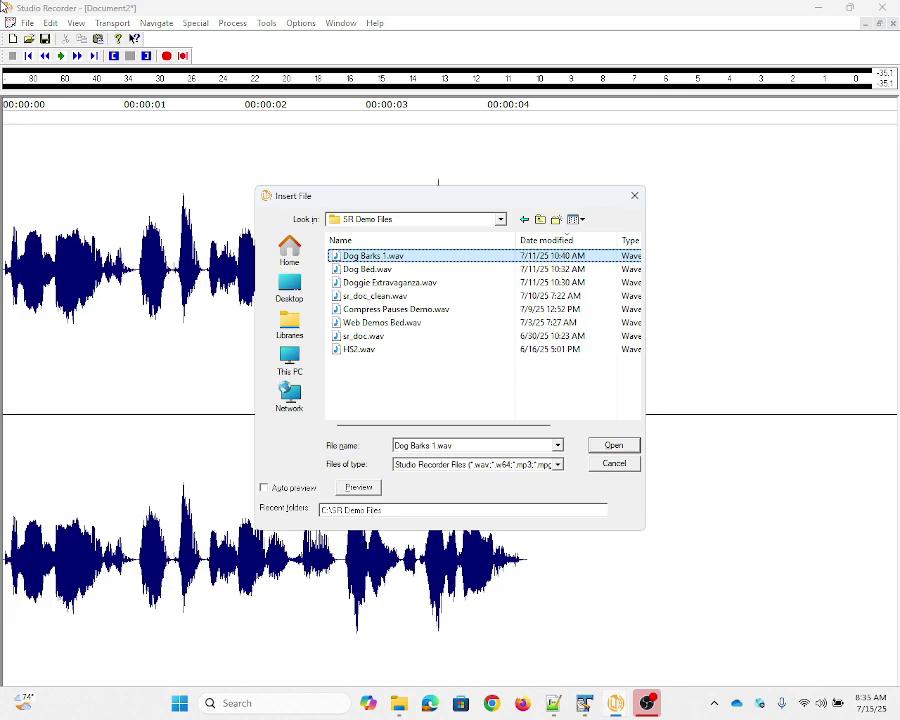
key(Return)
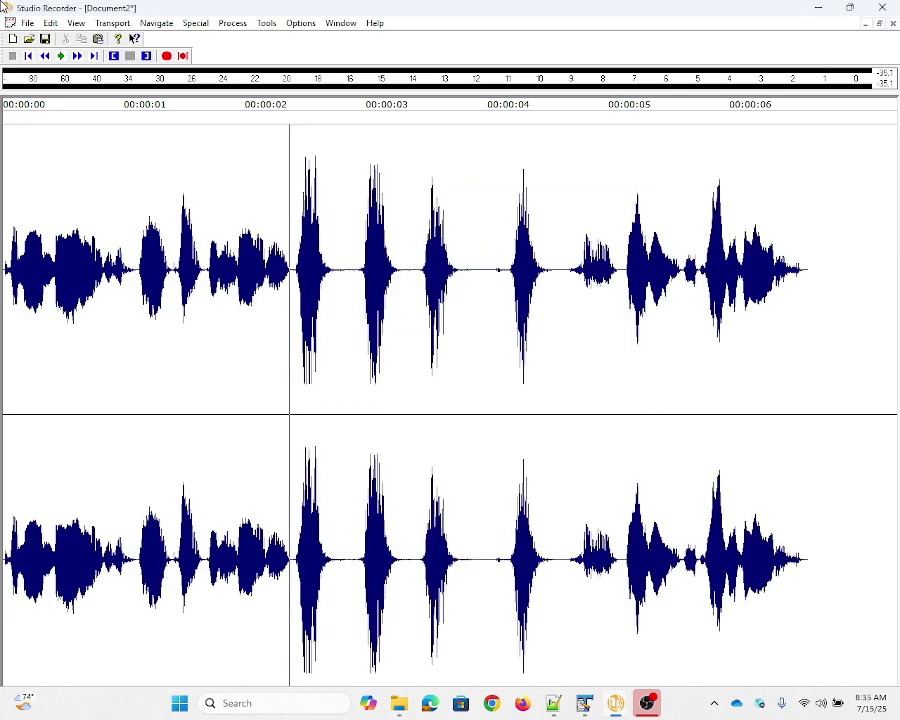
key(Home)
key(space)
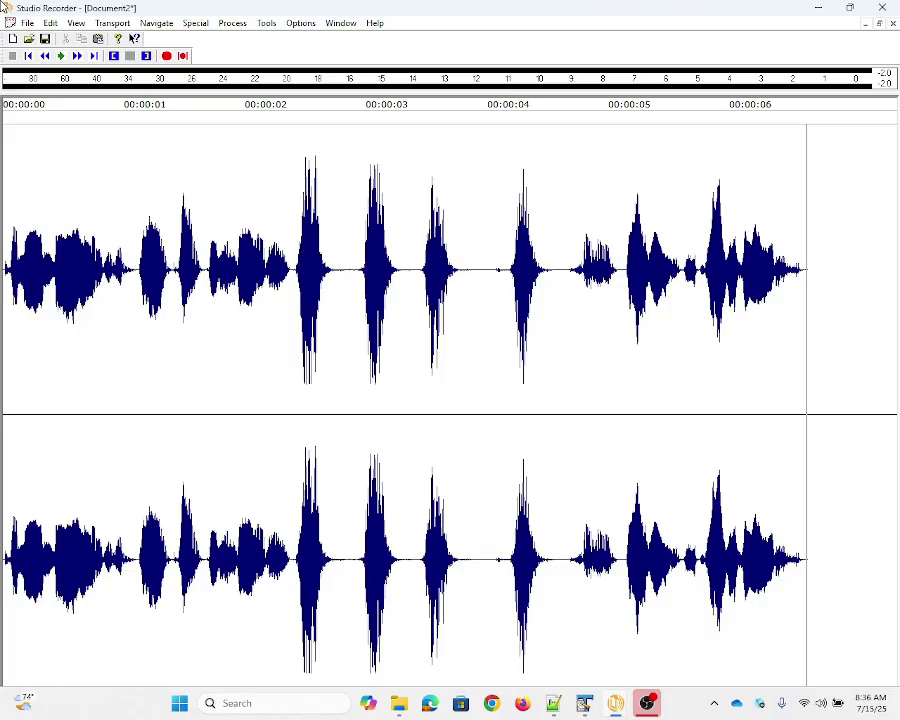
Step: Create another new document and insert the music file Dog Bed.wav
key(ctrl+n)
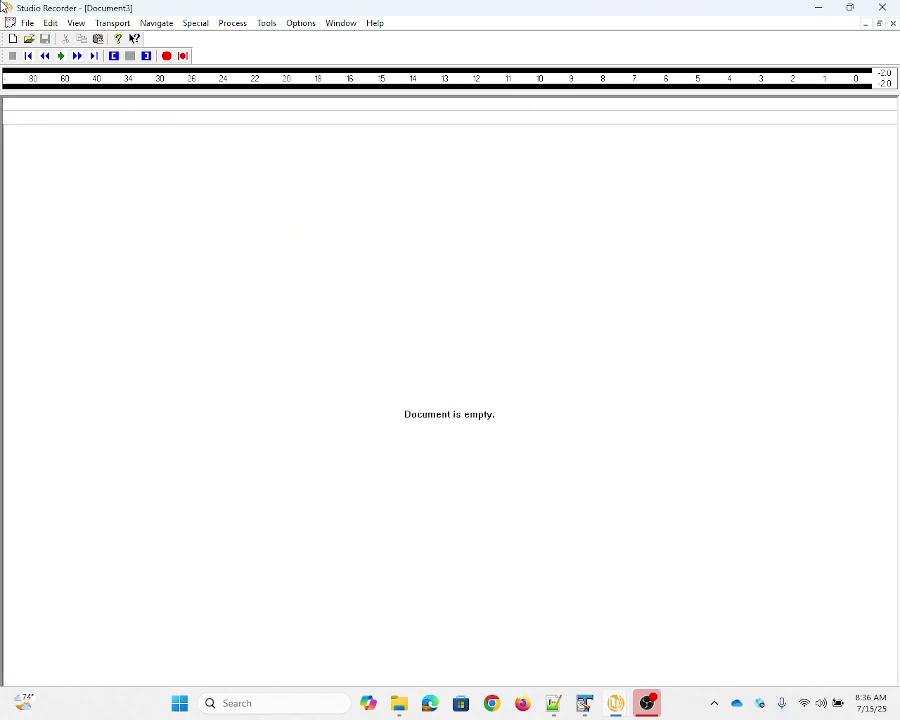
key(ctrl+i)
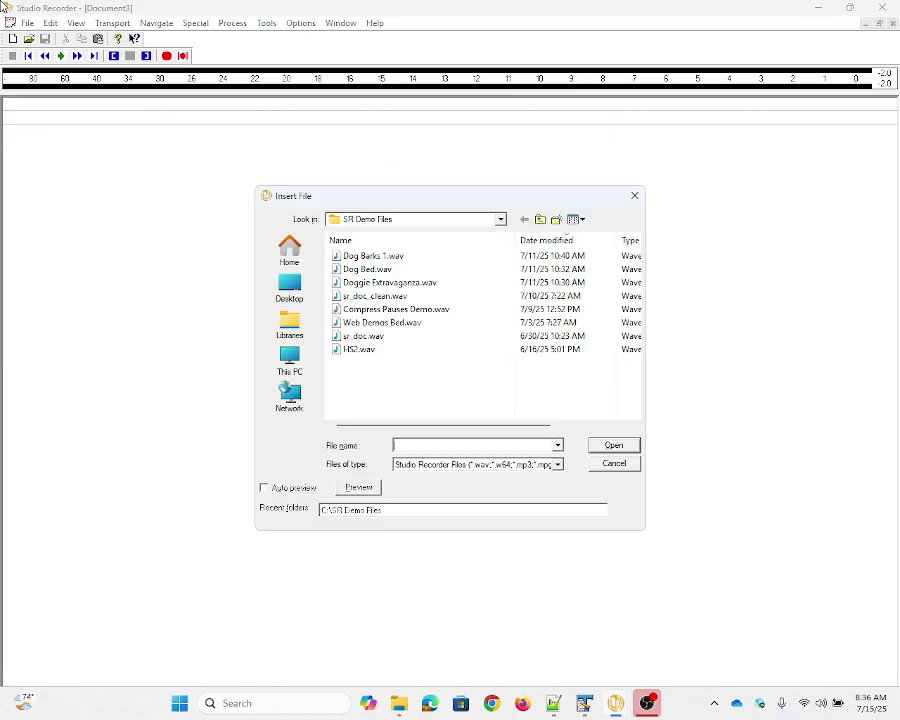
text(dog b)
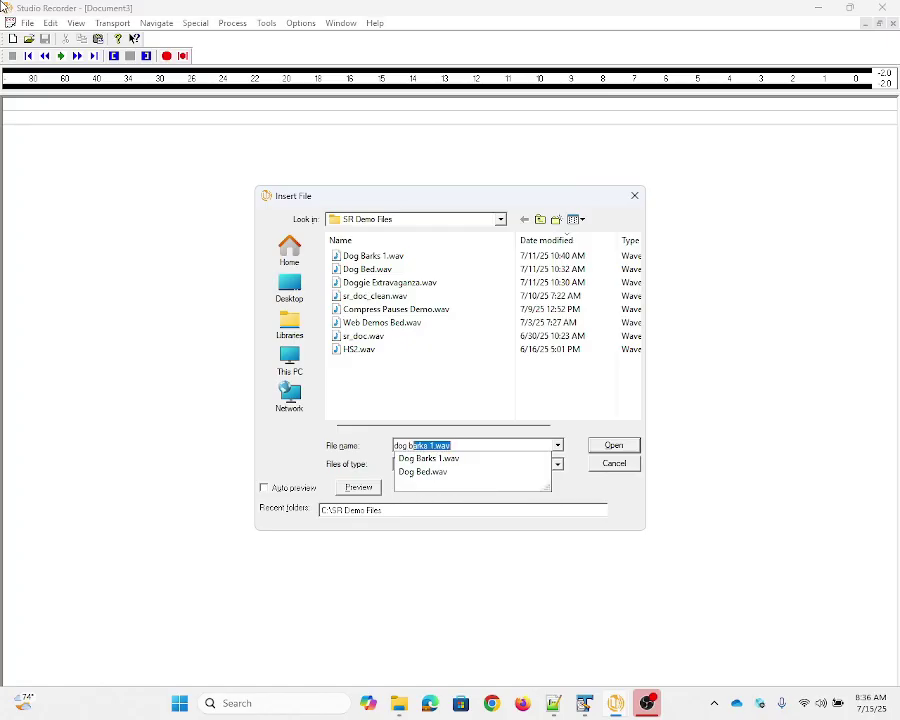
text(ed)
key(Return)
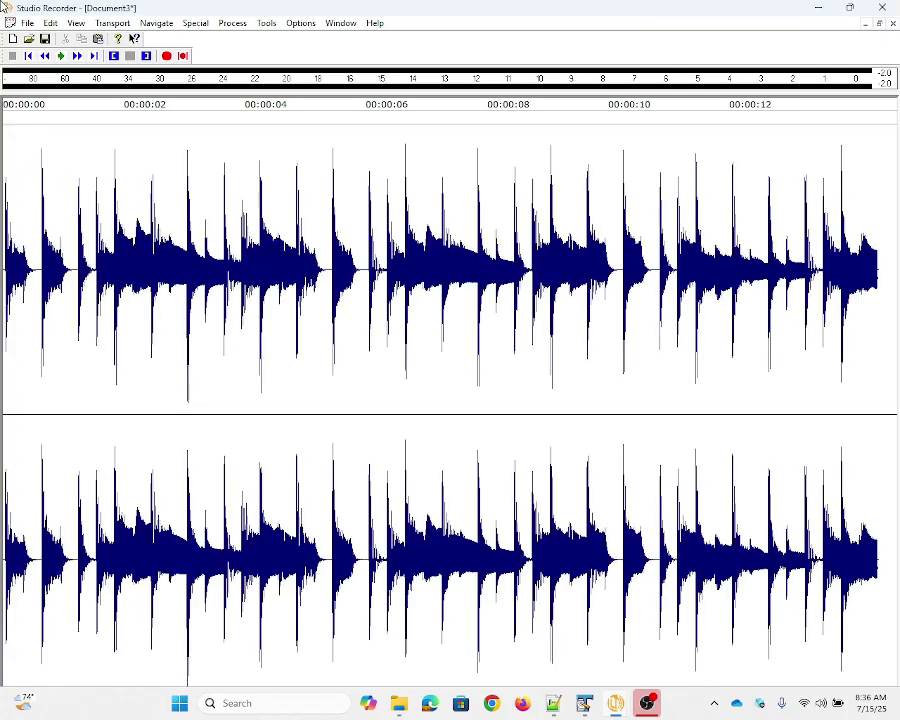
Step: Play the music bed from the start and place the cursor at about 2.4 seconds
key(space)
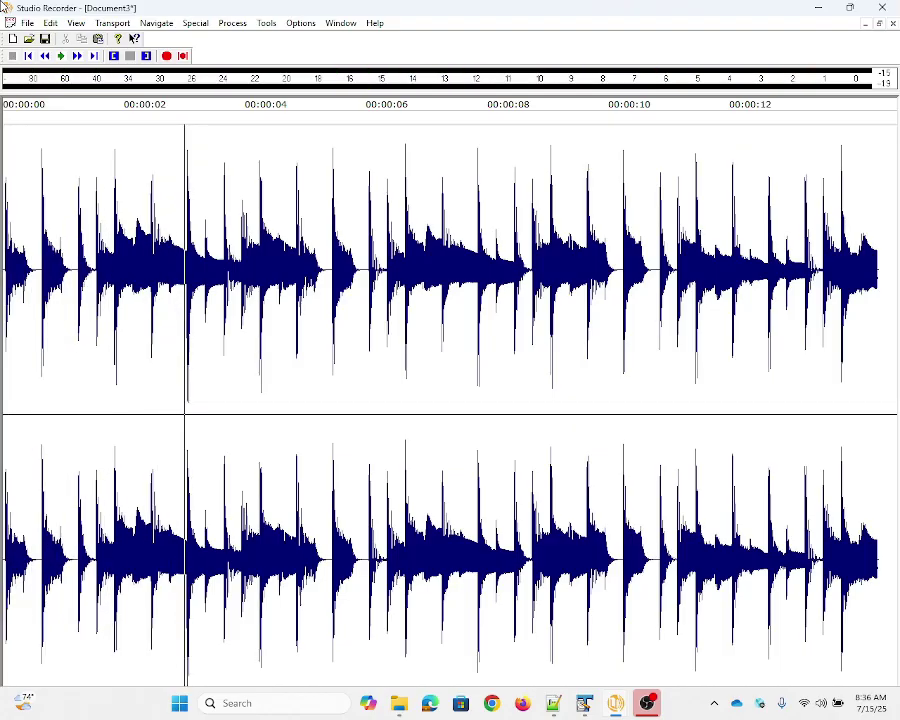
key(Home)
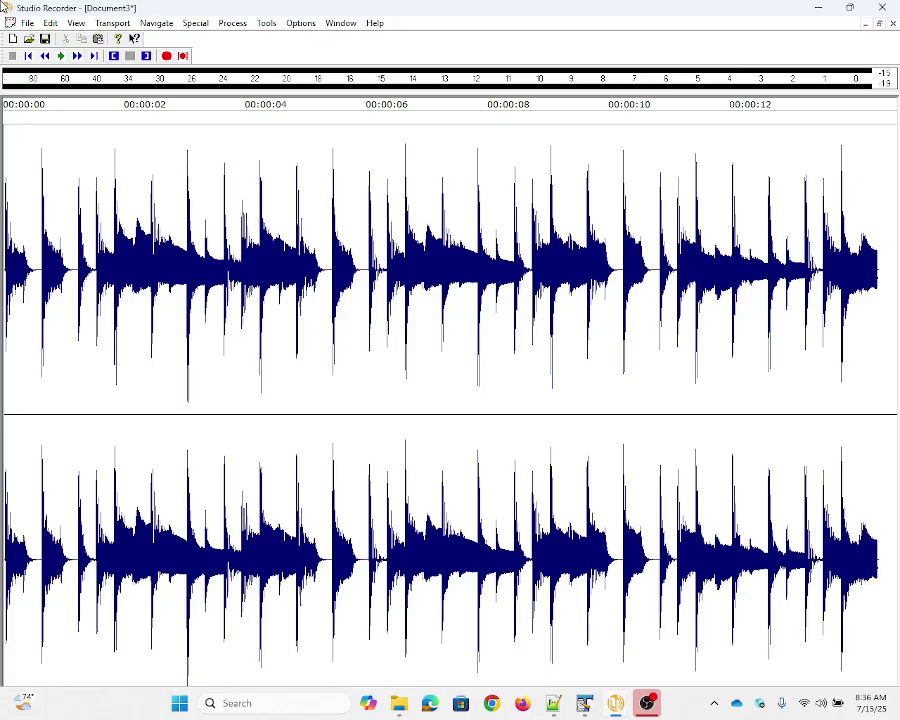
key(space)
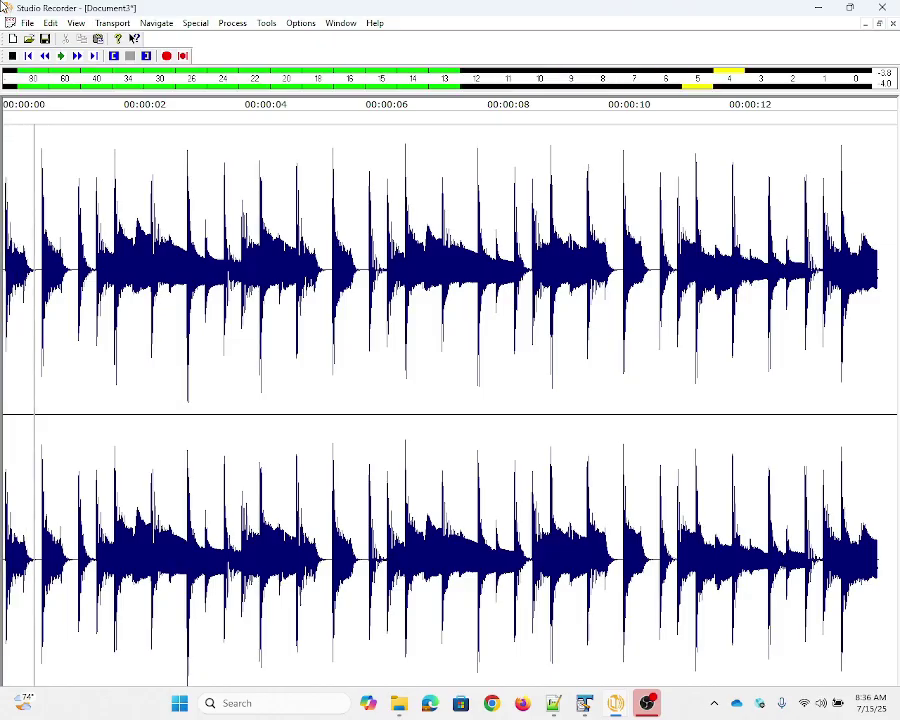
key(space)
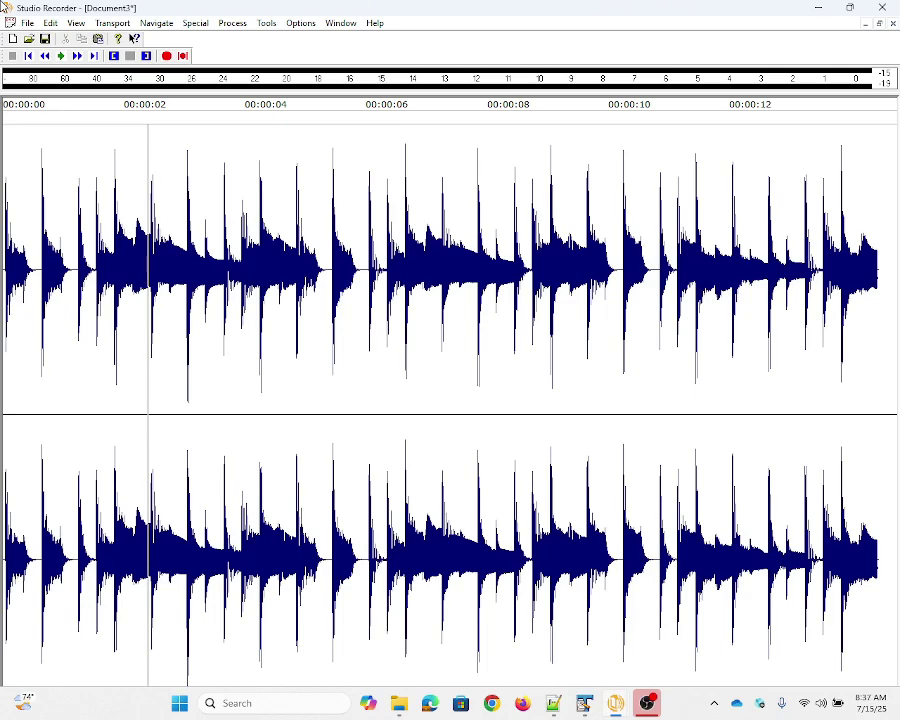
Step: Copy all of the voice-and-barks audio in Document2 and return to the music bed in Document3
key(ctrl+F6)
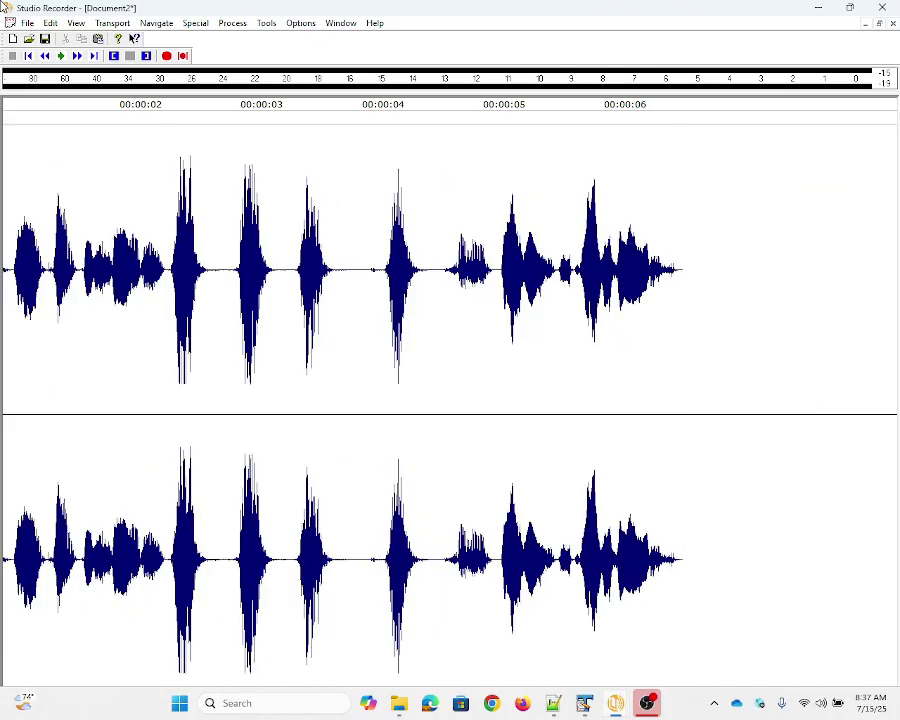
key(End)
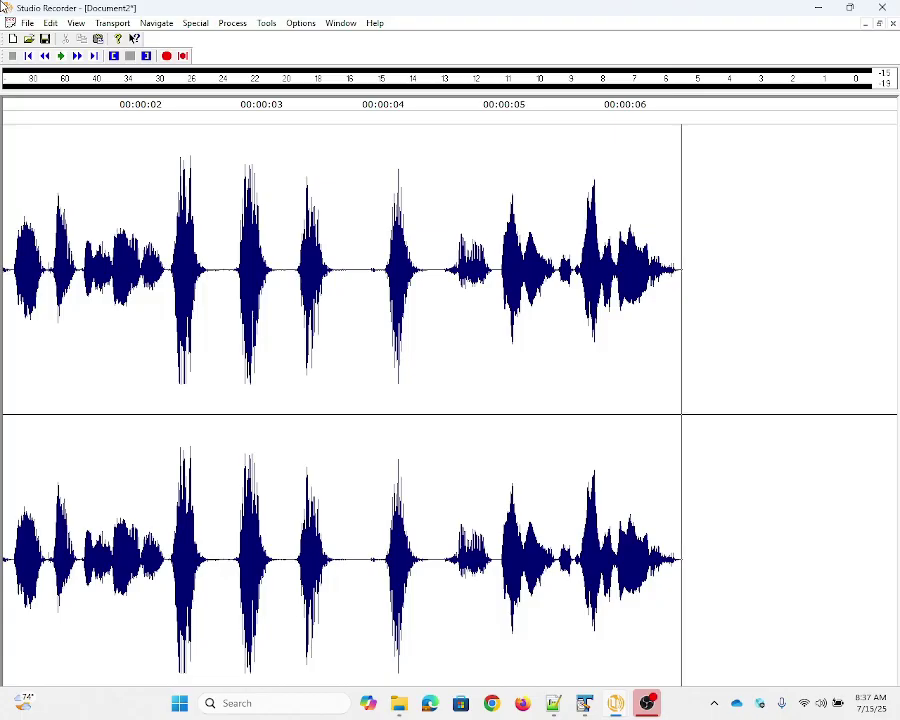
key(ctrl+a)
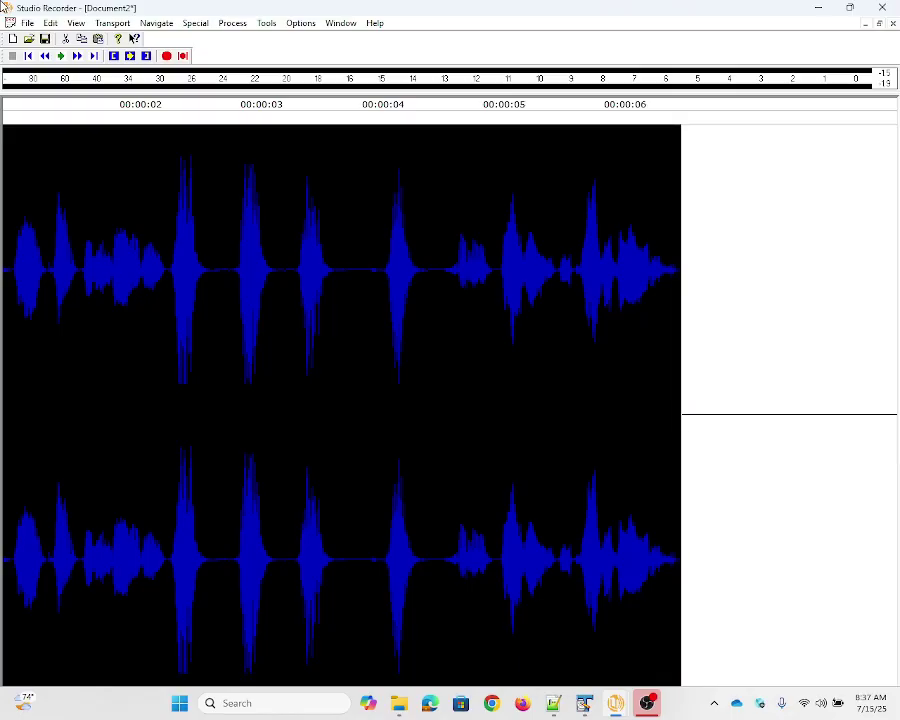
key(ctrl+e)
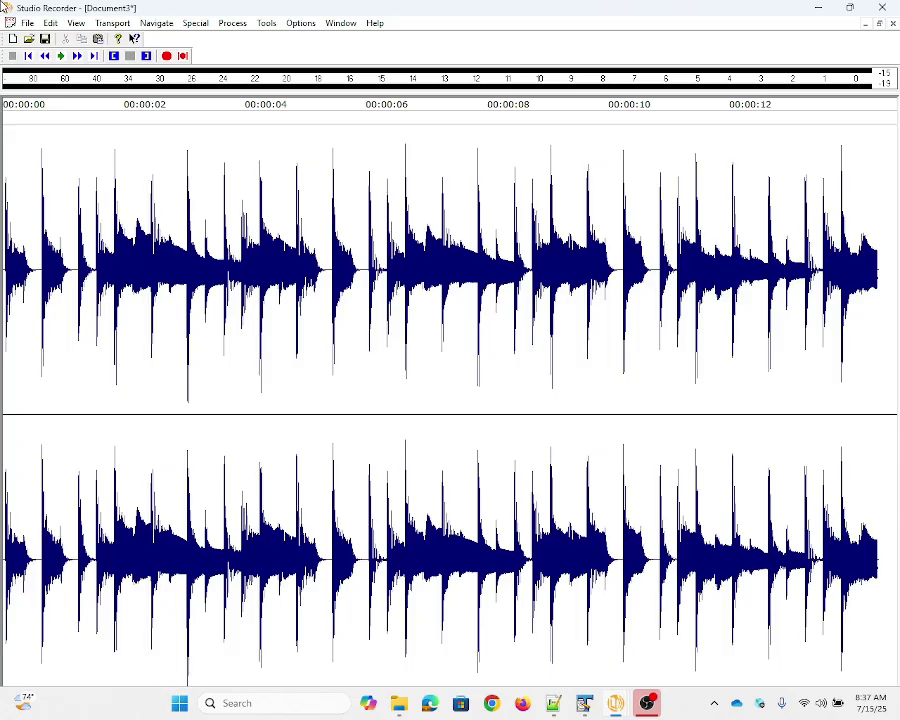
Step: Mix the copied audio into the music bed at the cursor, with clipboard and destination volume at 0 dB and no dip/rise time
key(ctrl+m)
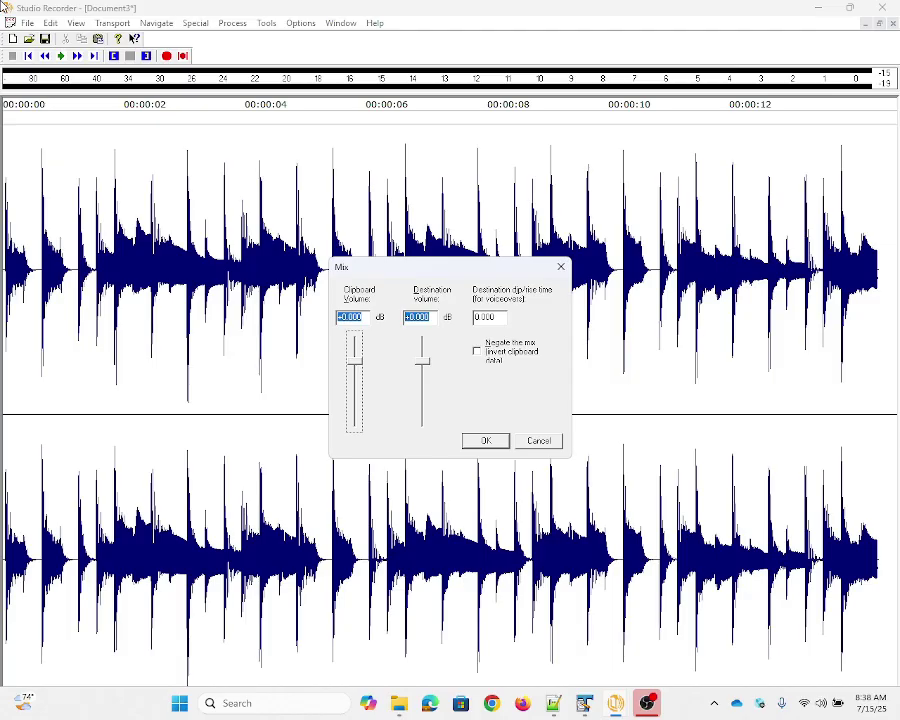
key(Tab)
key(Tab)
key(Tab)
key(Return)
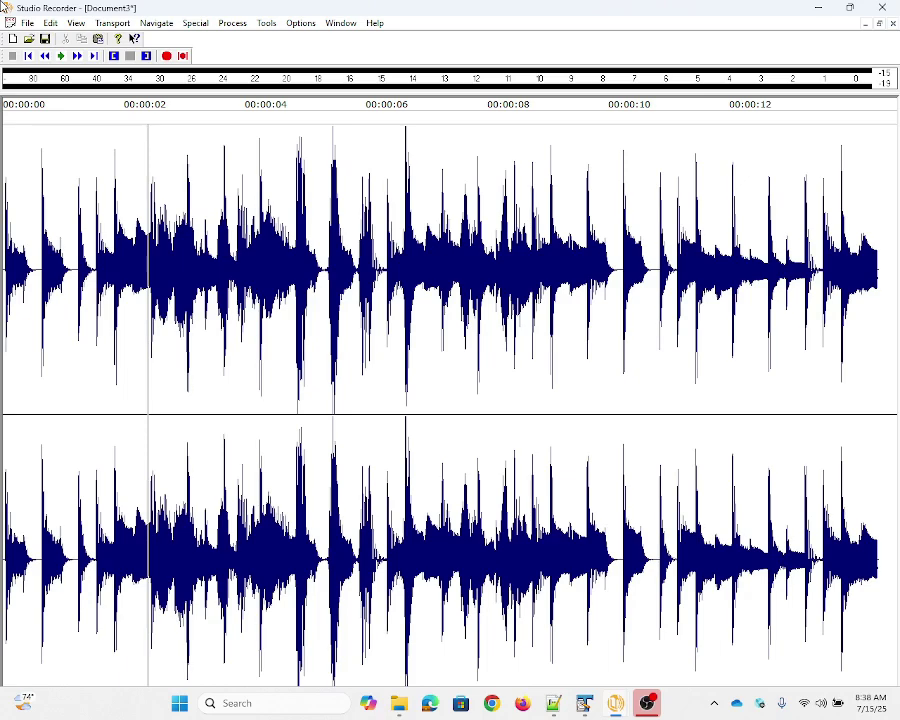
Step: Play the mixed audio and undo the mix
key(space)
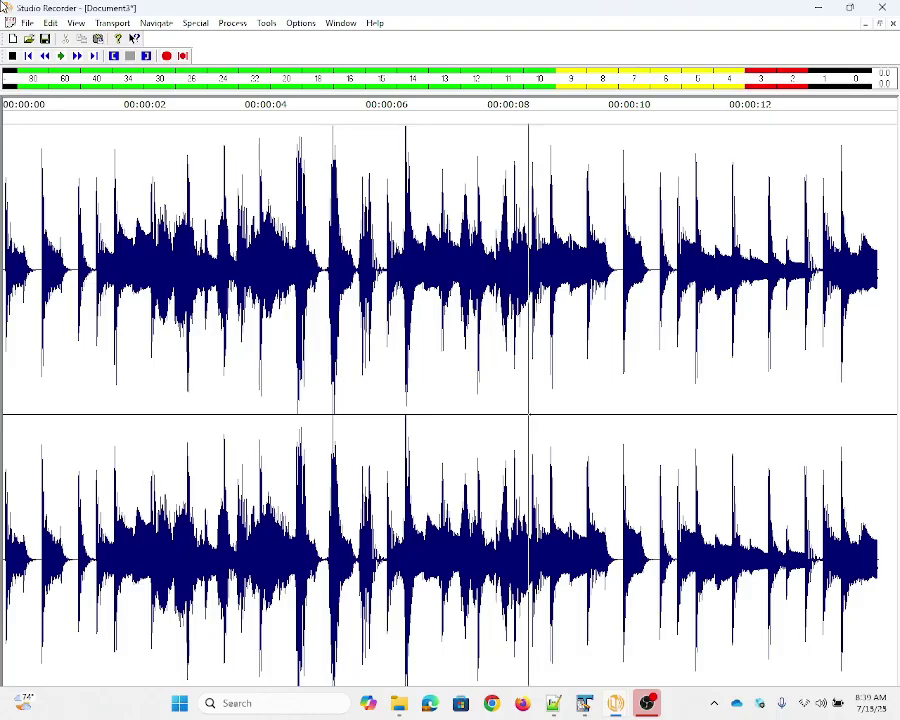
key(space)
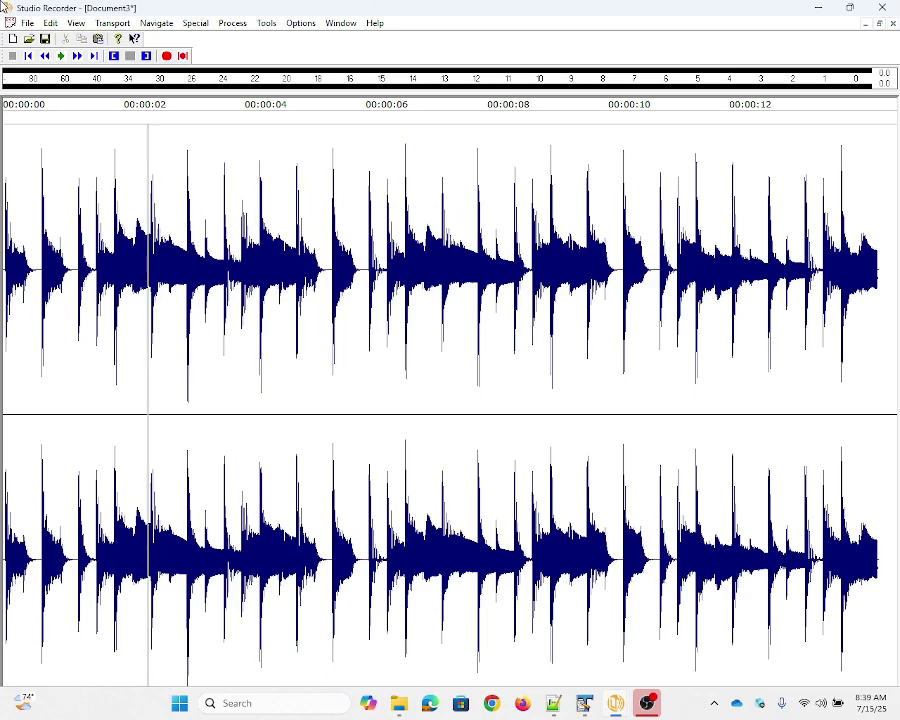
Step: Mix the copied audio into the music bed at the cursor with destination volume -10 dB and a dip/rise time of 1
key(ctrl+m)
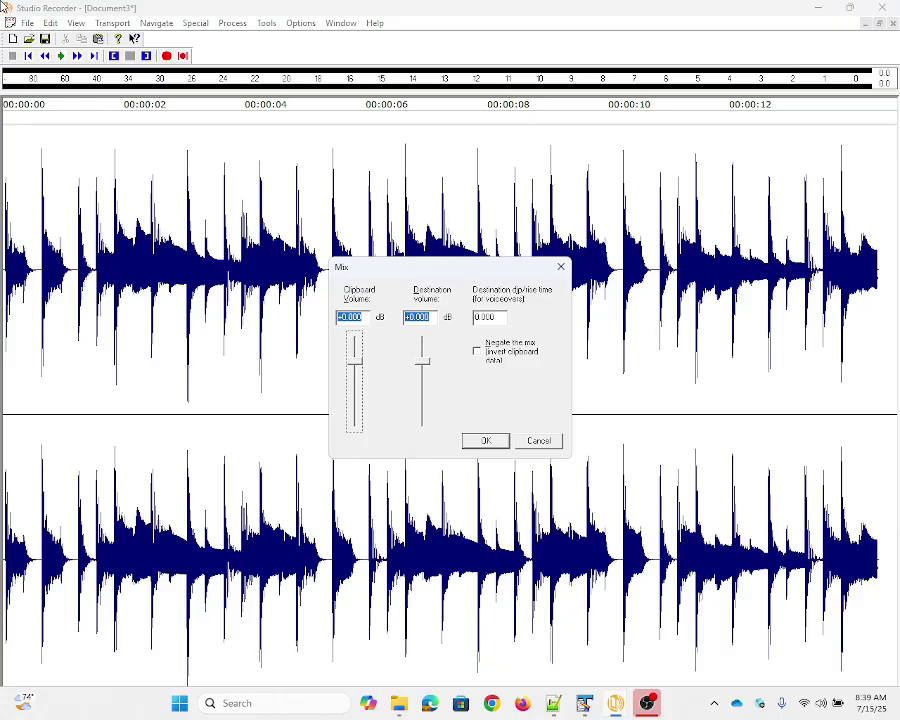
key(Tab)
key(Tab)
key(Tab)
text(-10)
key(Tab)
key(Tab)
key(Tab)
key(Tab)
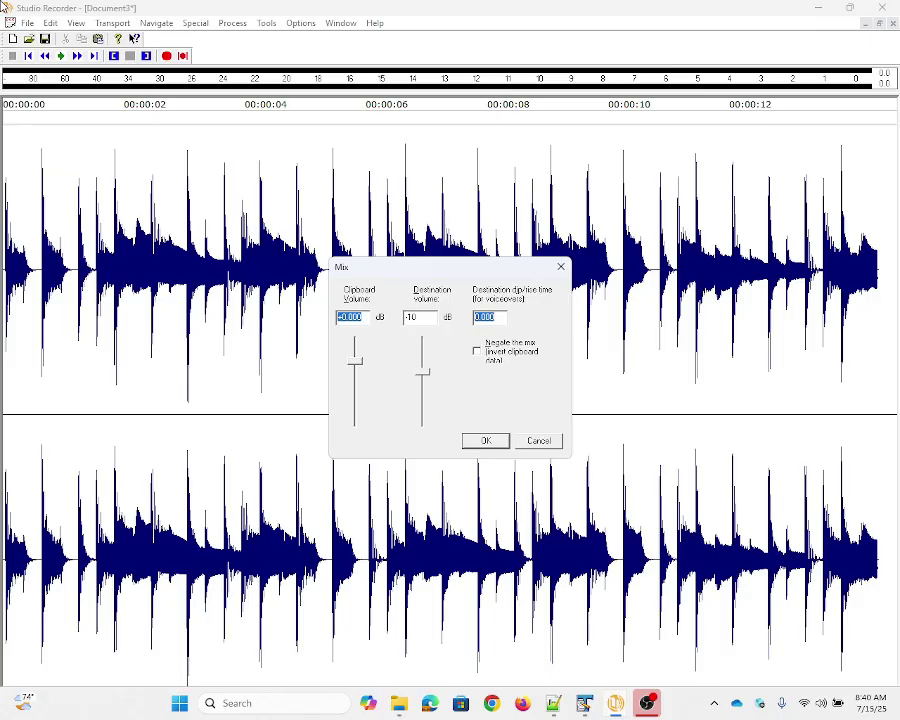
text(1)
key(Return)
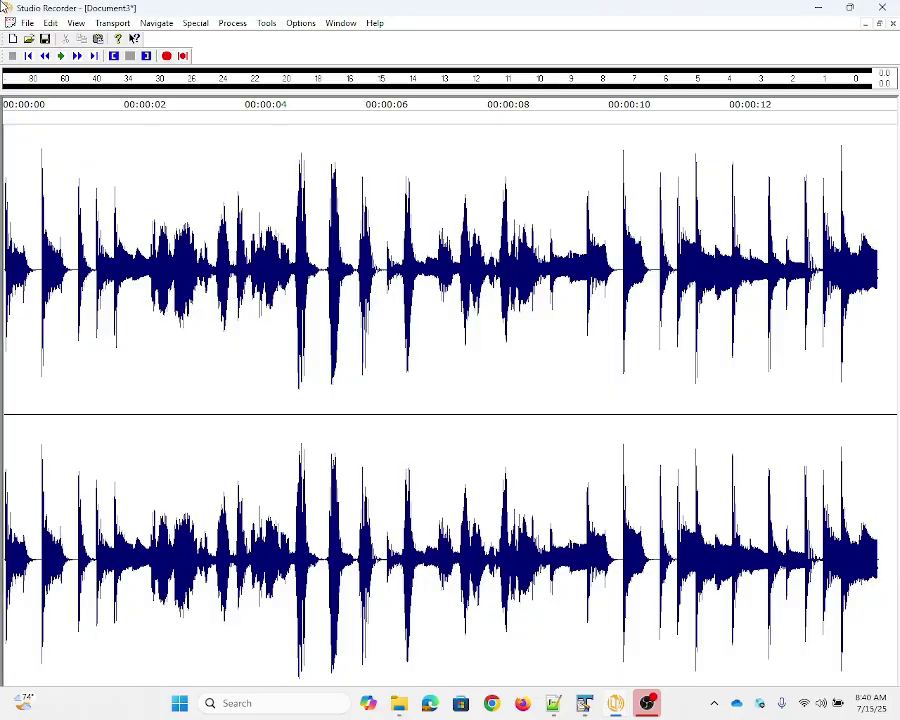
Step: Play the new mix and replay its closing section to check the music after the voice
key(space)
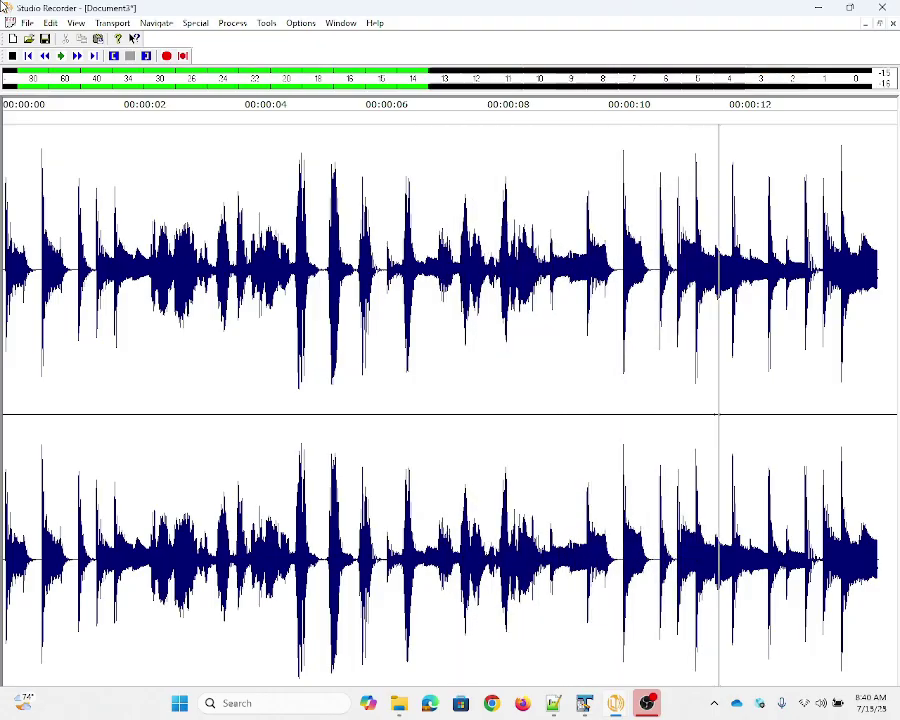
key(space)
key(Left)
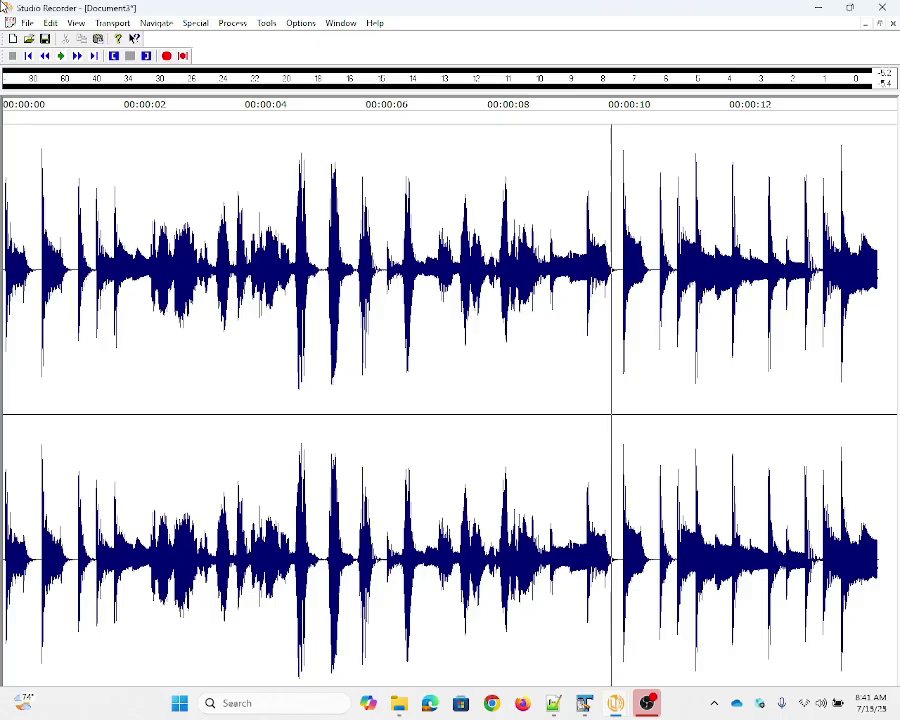
key(Right)
key(space)
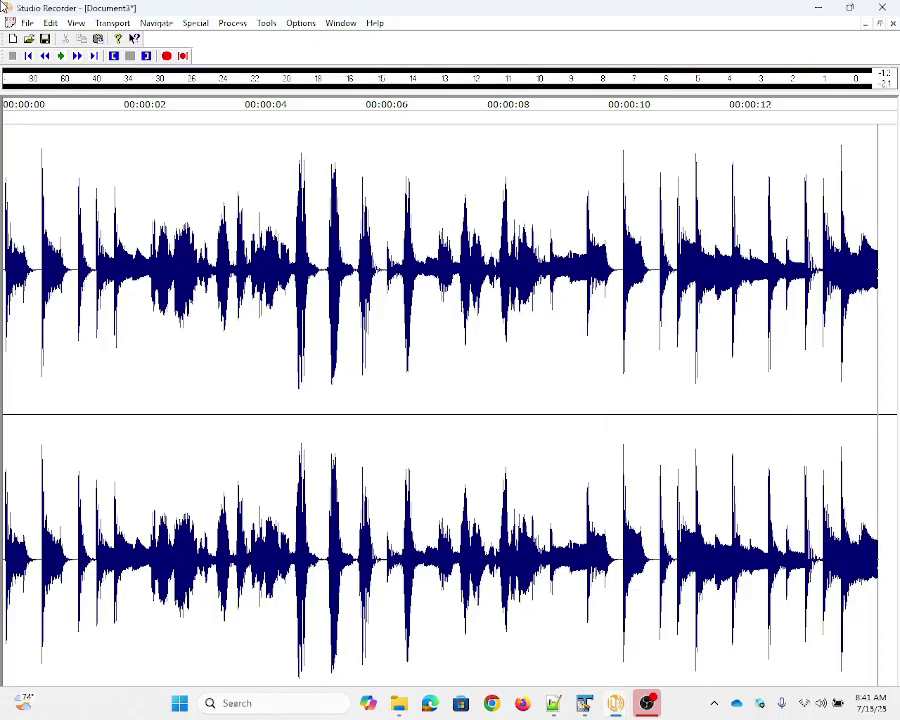
key(Left)
key(Left)
Step: Play the mix from a few seconds in and place the cursor at about 9.5 seconds, just after the voice ends
key(Home)
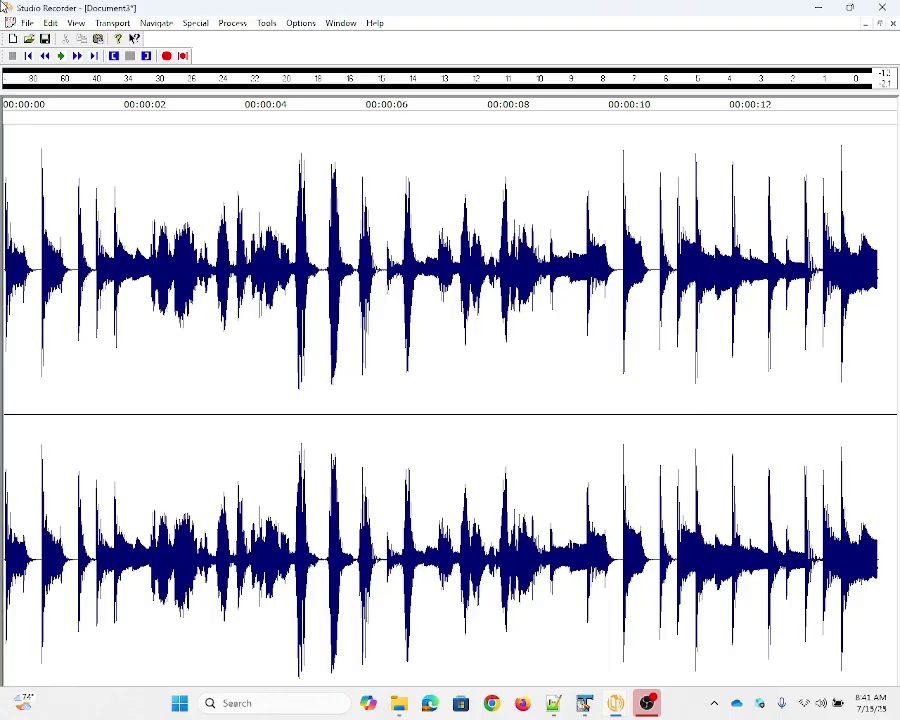
key(Right)
key(Right)
key(Right)
key(space)
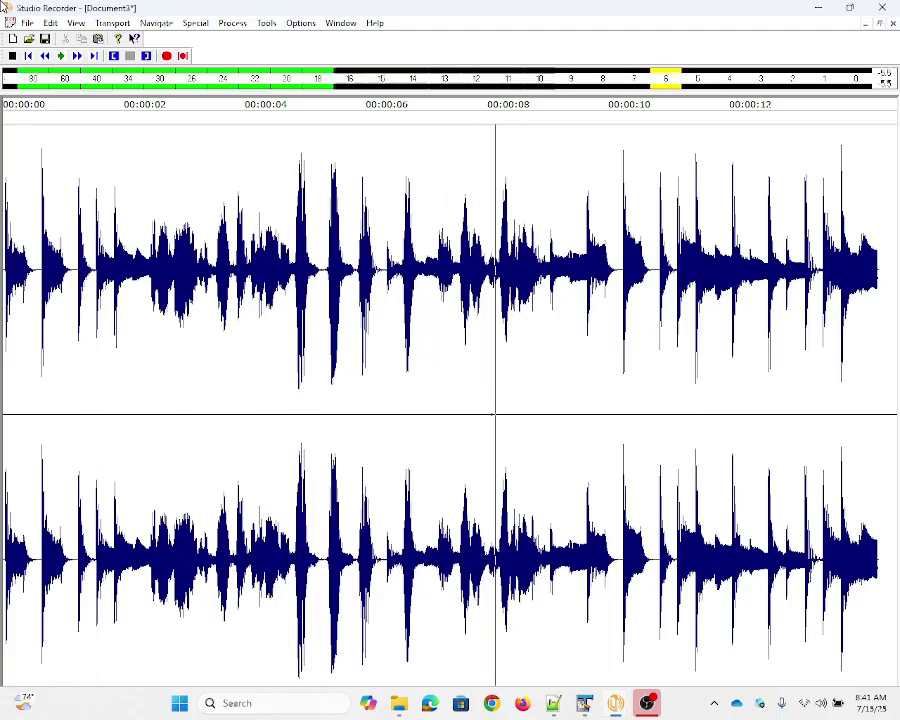
key(space)
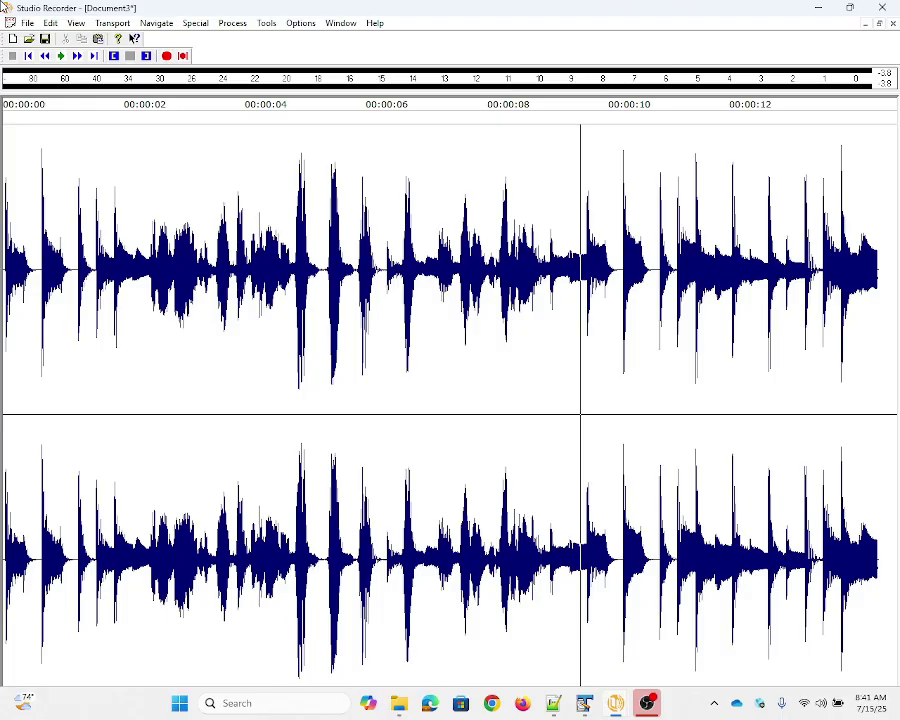
Step: Fade out the music from the cursor to the end of the file, clear the selection, and play the result from the start
key(shift+End)
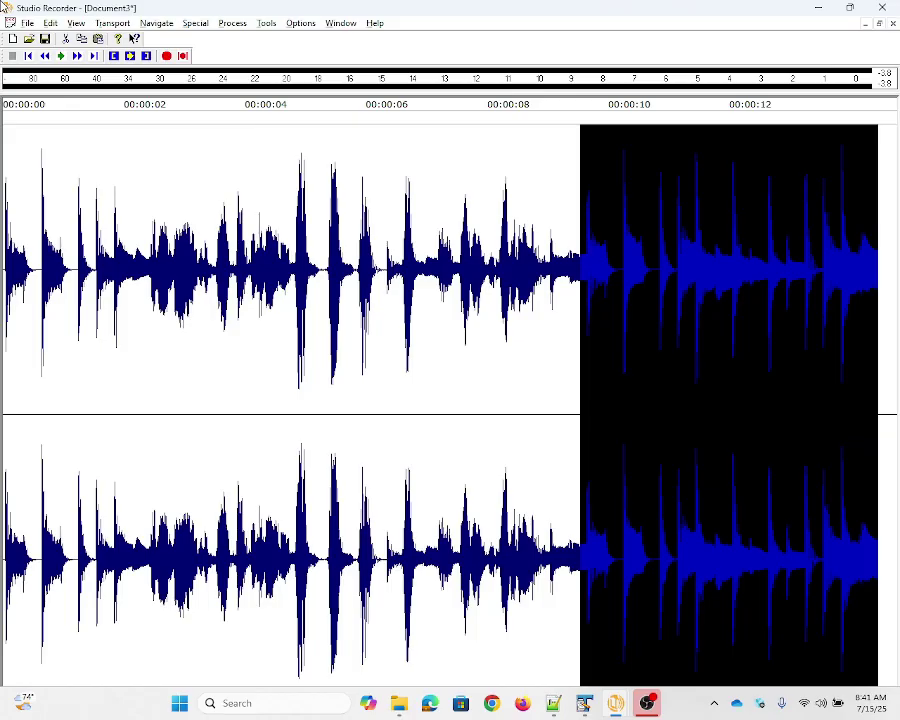
key(alt+p)
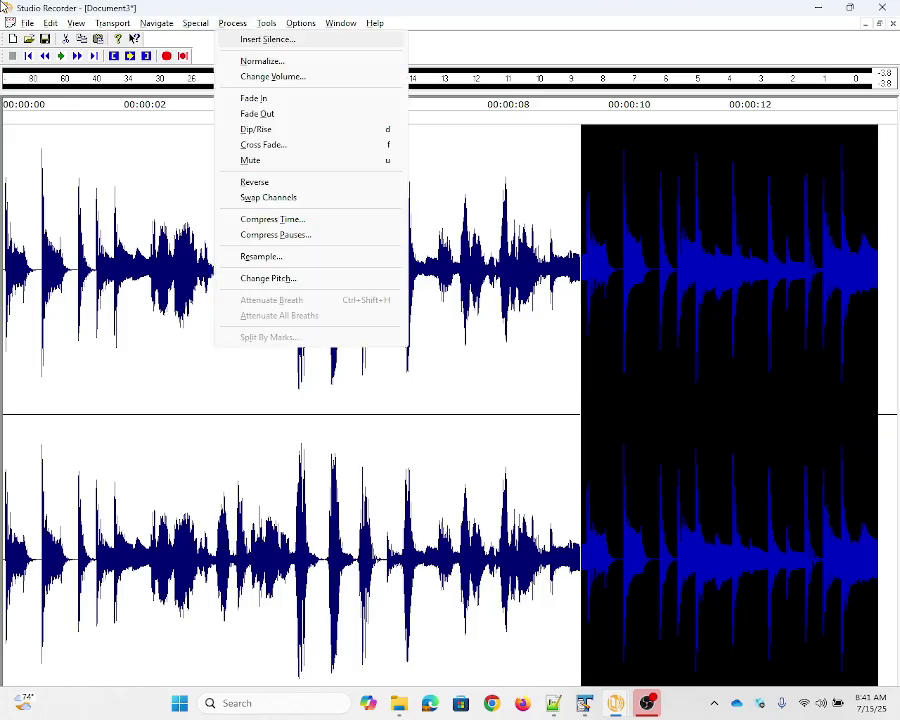
key(Escape)
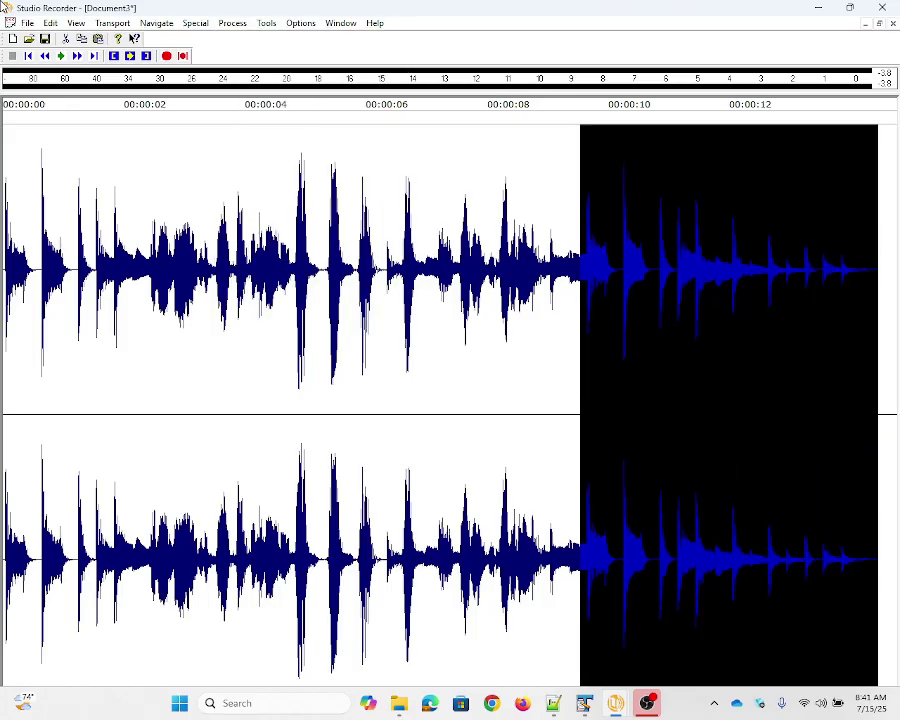
key(Escape)
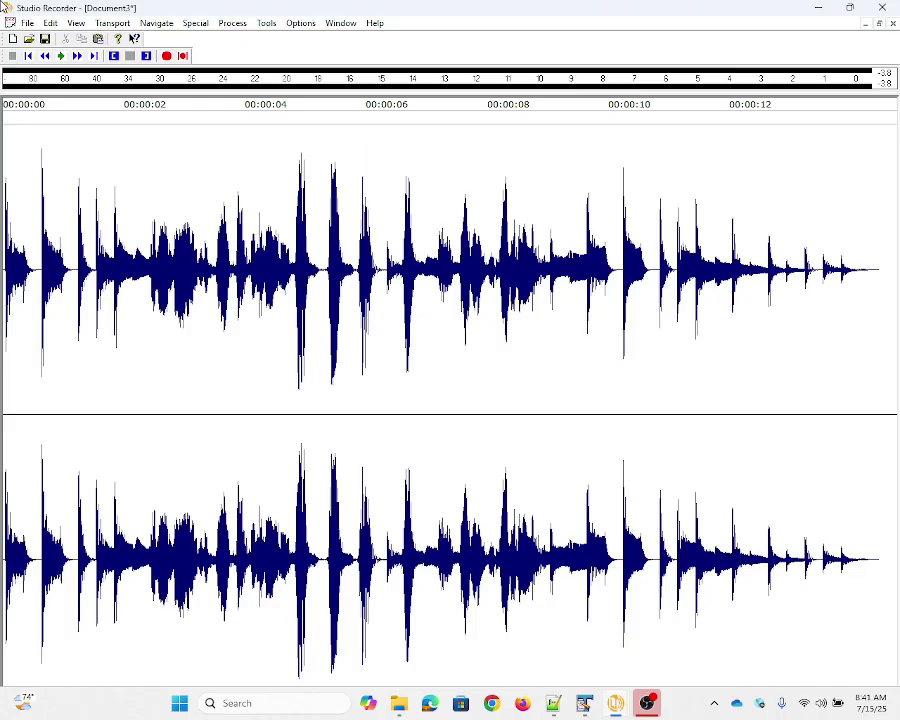
key(space)
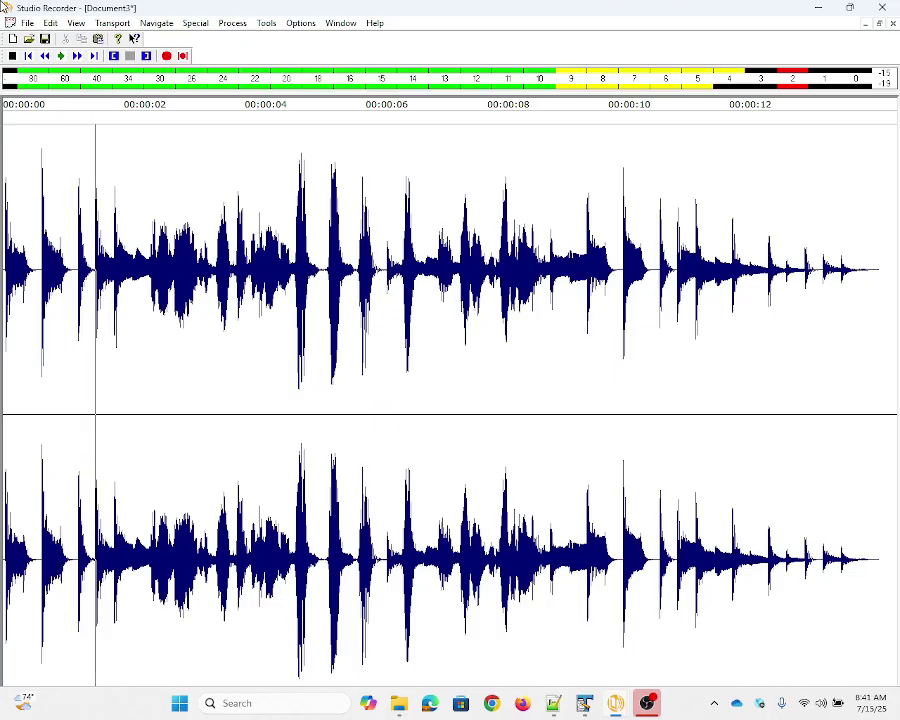